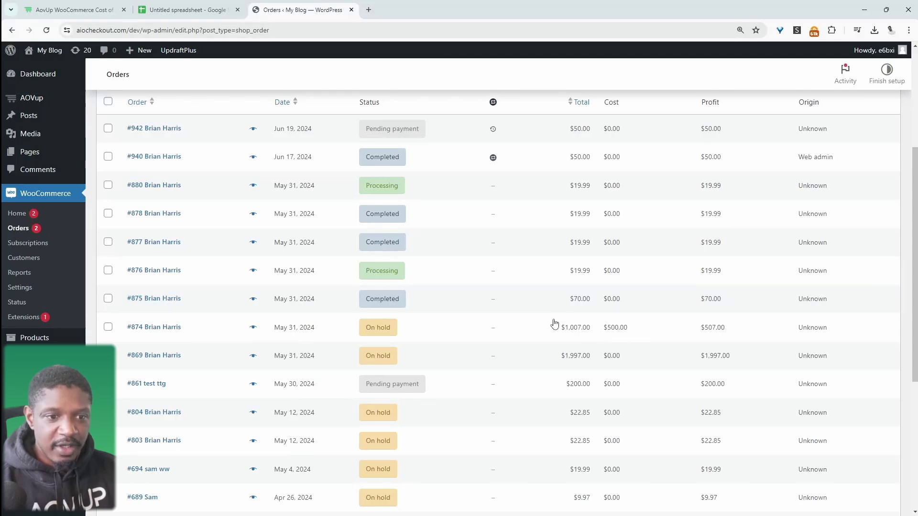
# Note order #874's $507.00 profit, then scroll the product export sheet right to the cost-of-goods-sold column.
pyautogui.moveTo(738, 330); pyautogui.dragTo(686, 331)
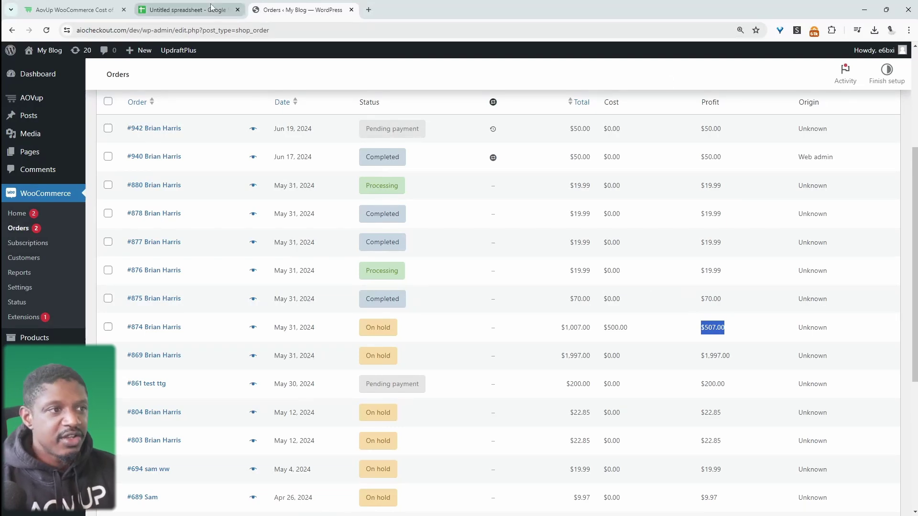
pyautogui.click(198, 12)
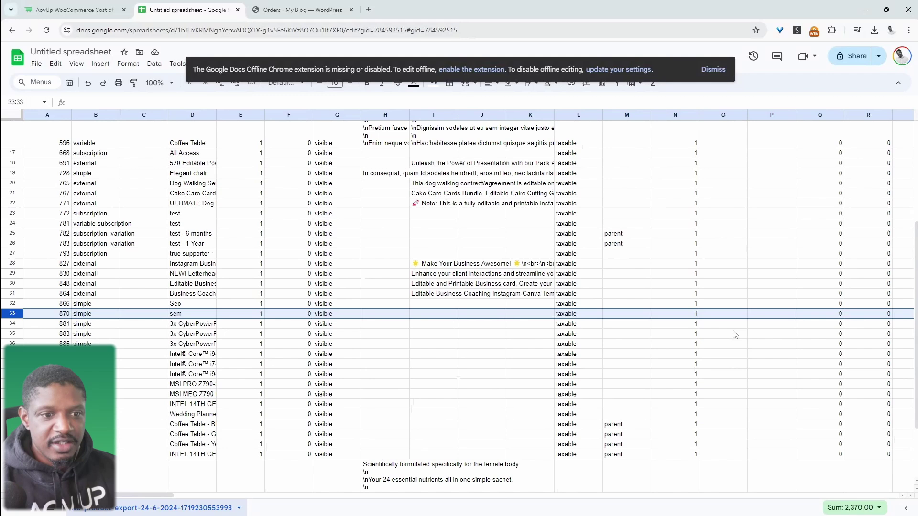
pyautogui.scroll(5, 734, 335)
pyautogui.hscroll(2, 676, 348)
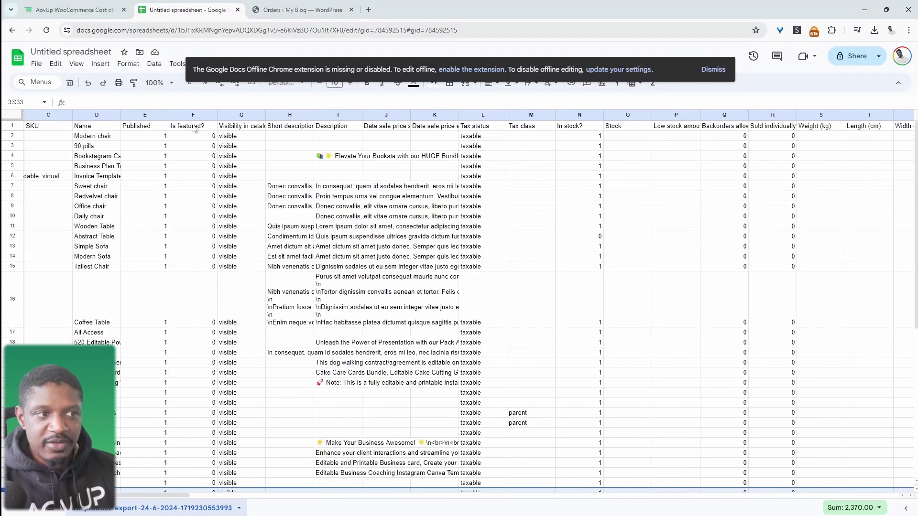
pyautogui.hscroll(10, 709, 202)
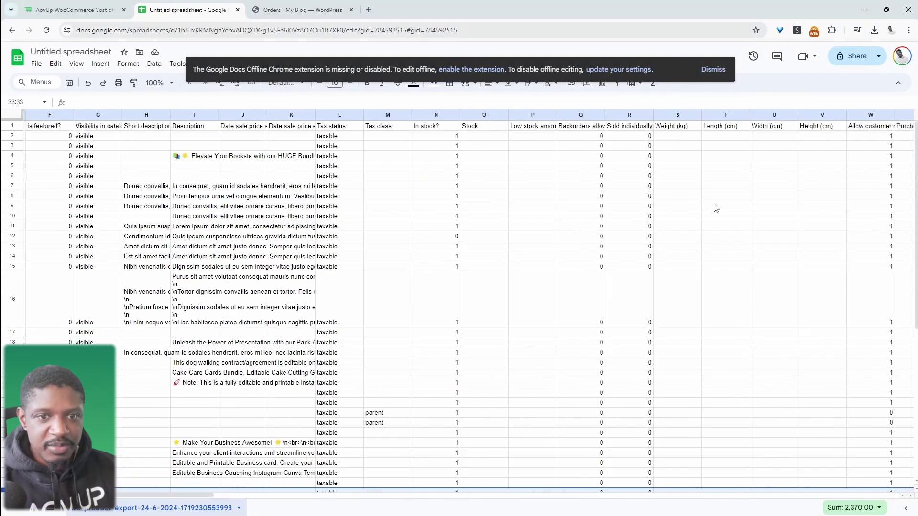
pyautogui.hscroll(15, 715, 206)
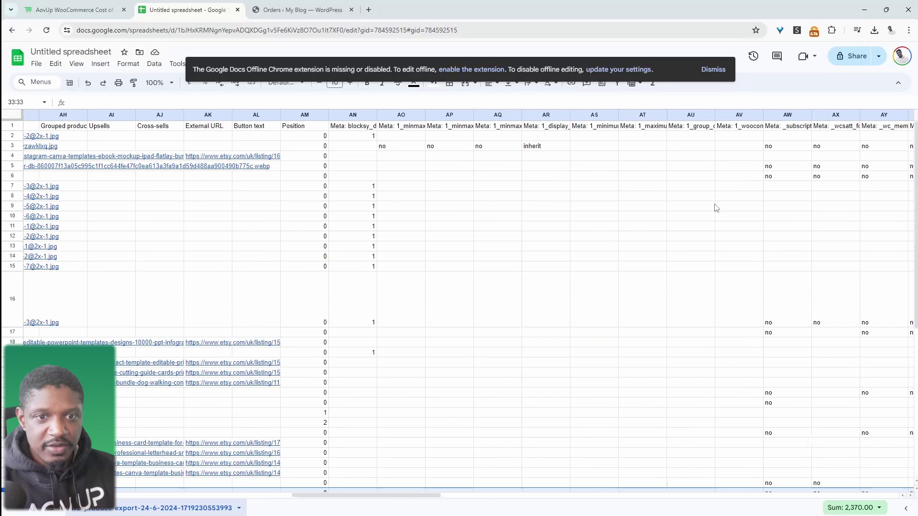
pyautogui.hscroll(8, 716, 207)
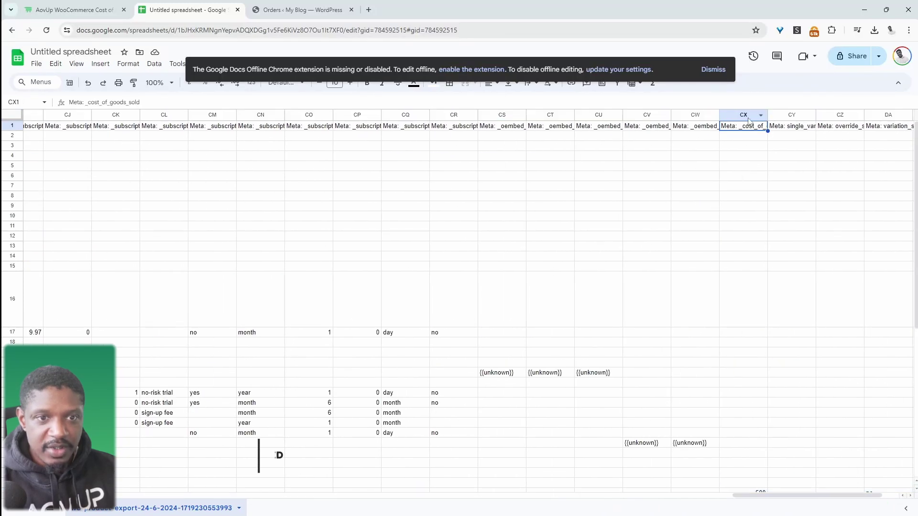
# Check the cost values of 500 and 100, then select column headers CW back to M.
pyautogui.click(755, 117)
pyautogui.scroll(-6, 718, 318)
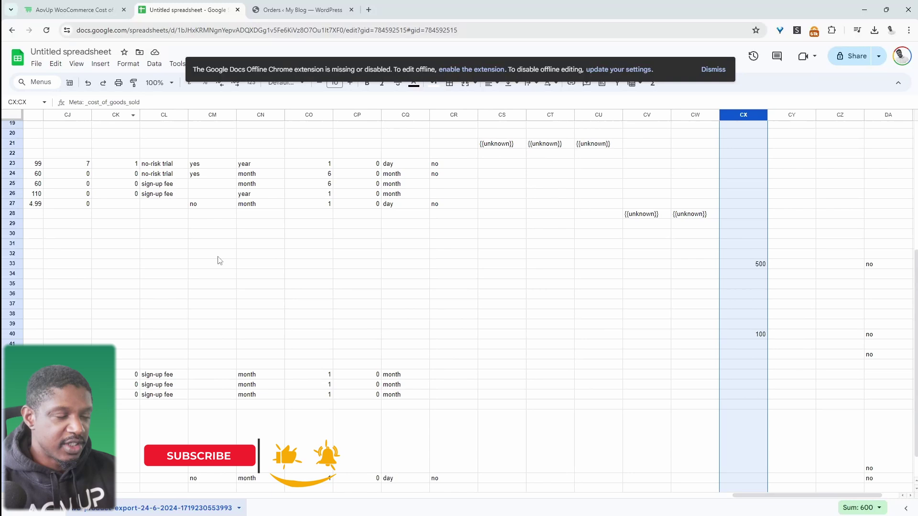
pyautogui.scroll(6, 219, 260)
pyautogui.moveTo(690, 116); pyautogui.dragTo(627, 117)
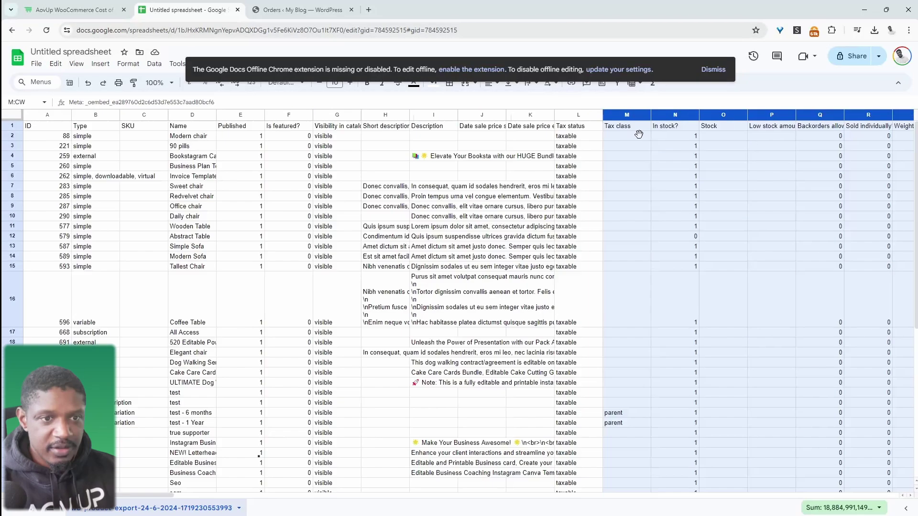
# Delete columns M through CW so the cost column becomes column M.
pyautogui.rightClick(632, 118)
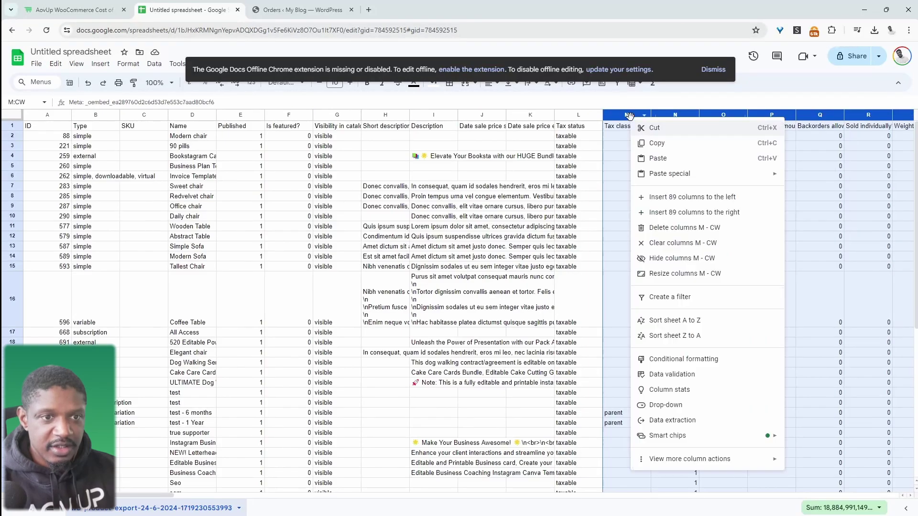
pyautogui.click(685, 227)
pyautogui.click(720, 196)
# Enter a cost of 200 in column M for product 887.
pyautogui.scroll(-6, 121, 197)
pyautogui.click(193, 270)
pyautogui.hotkey('shift', 'space')
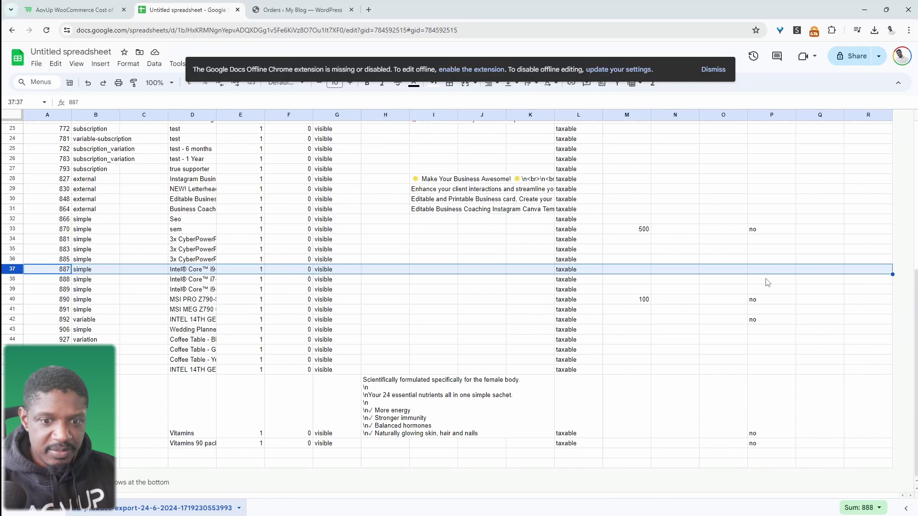
pyautogui.click(632, 271)
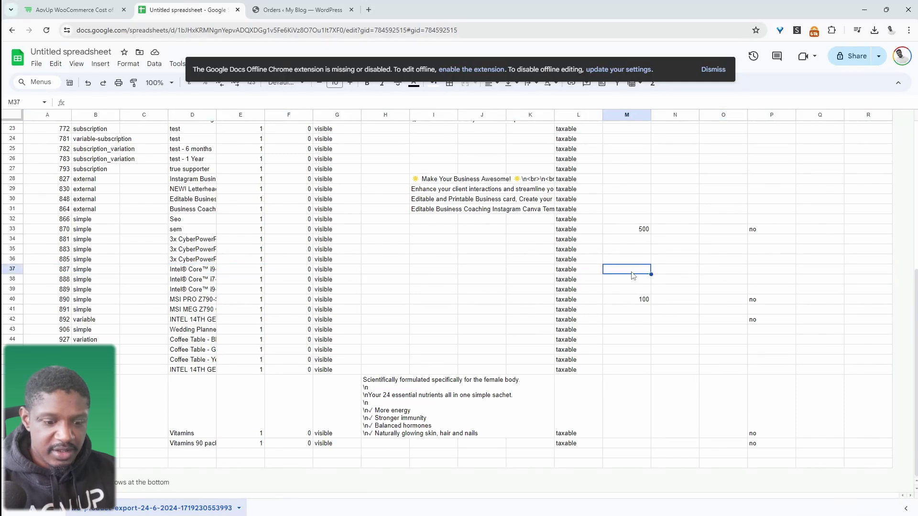
pyautogui.write('200')
pyautogui.click(722, 341)
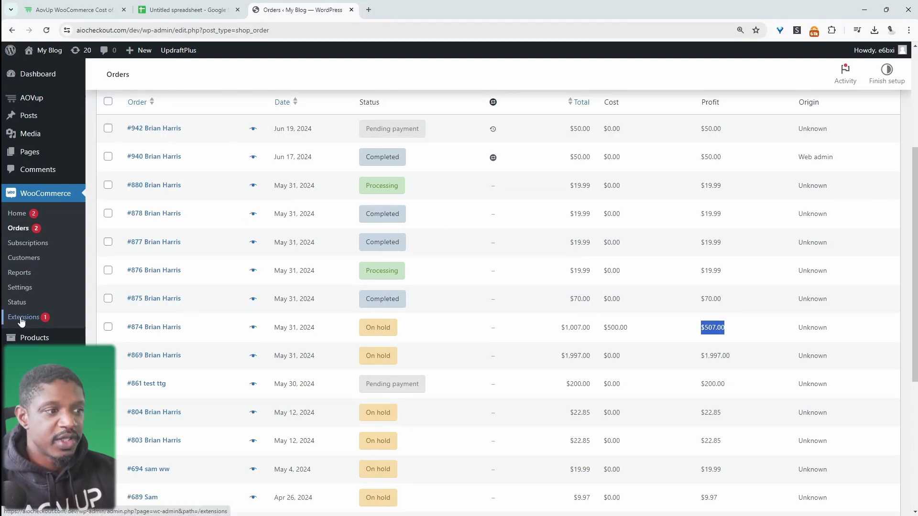
# Open All Products (42 items) in a new tab and start editing Coffee Table.
pyautogui.moveTo(49, 341)
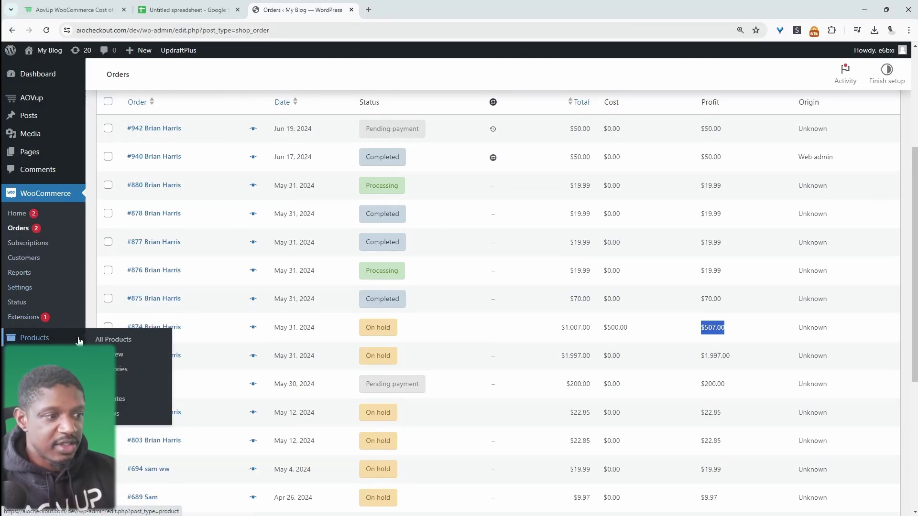
pyautogui.middleClick(96, 353)
pyautogui.scroll(1, 286, 191)
pyautogui.click(415, 9)
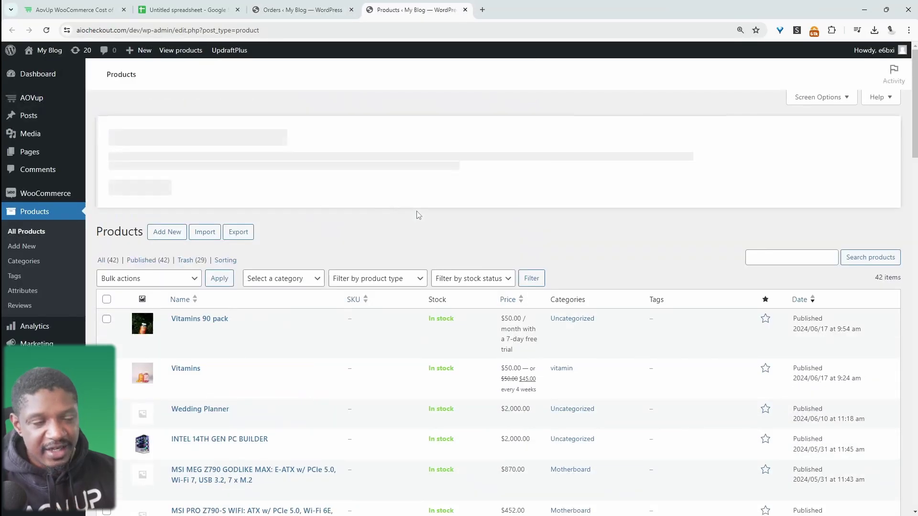
pyautogui.scroll(-8, 477, 352)
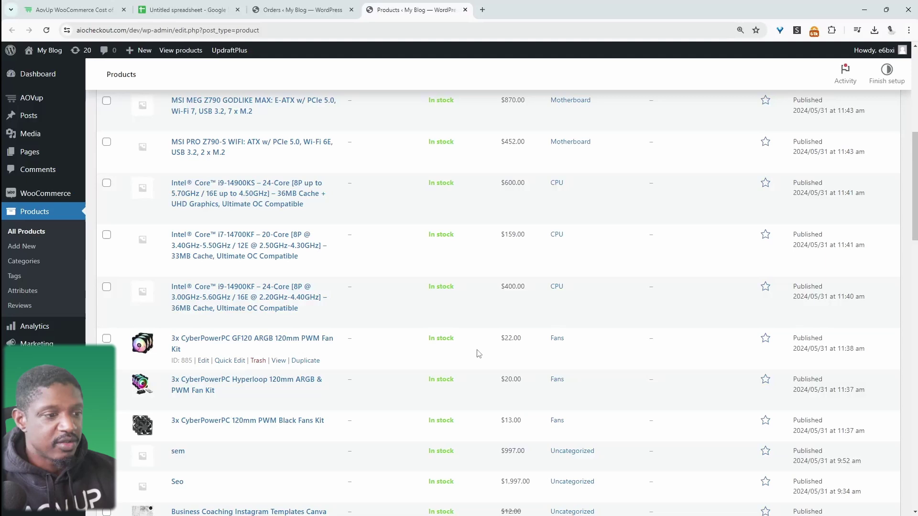
pyautogui.scroll(-15, 411, 384)
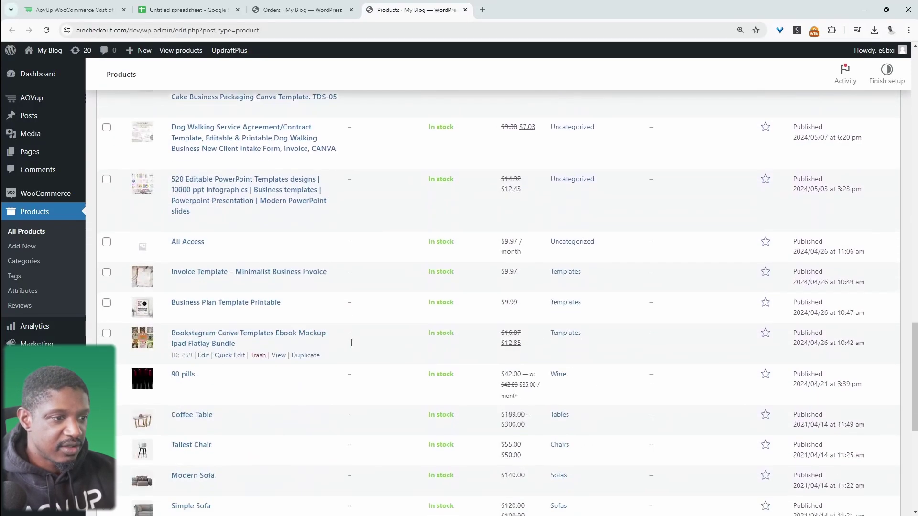
pyautogui.scroll(-5, 353, 345)
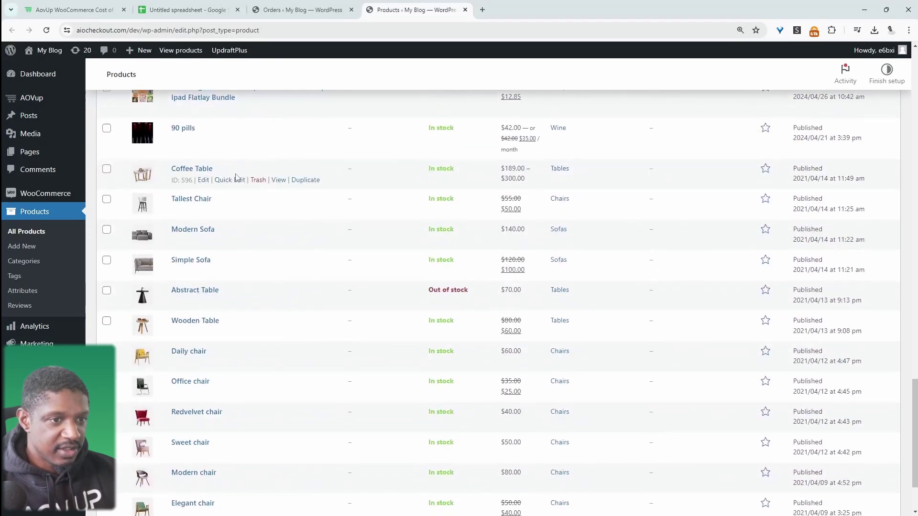
pyautogui.click(204, 180)
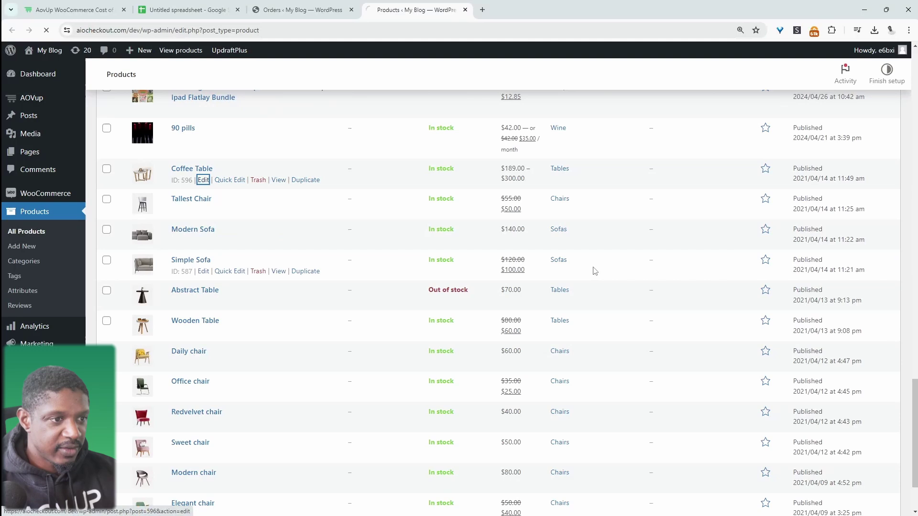
# Start on Coffee Table's cost of goods sold, then return to the products list.
pyautogui.scroll(-8, 512, 324)
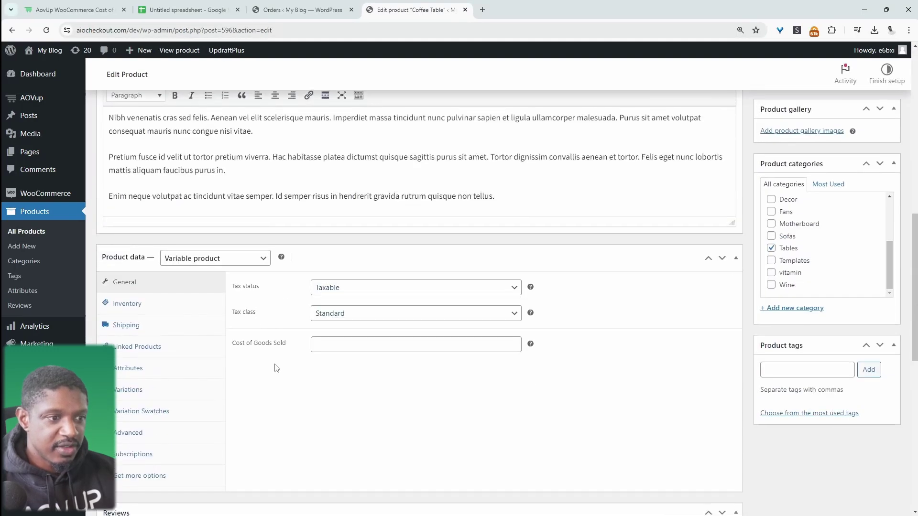
pyautogui.click(323, 344)
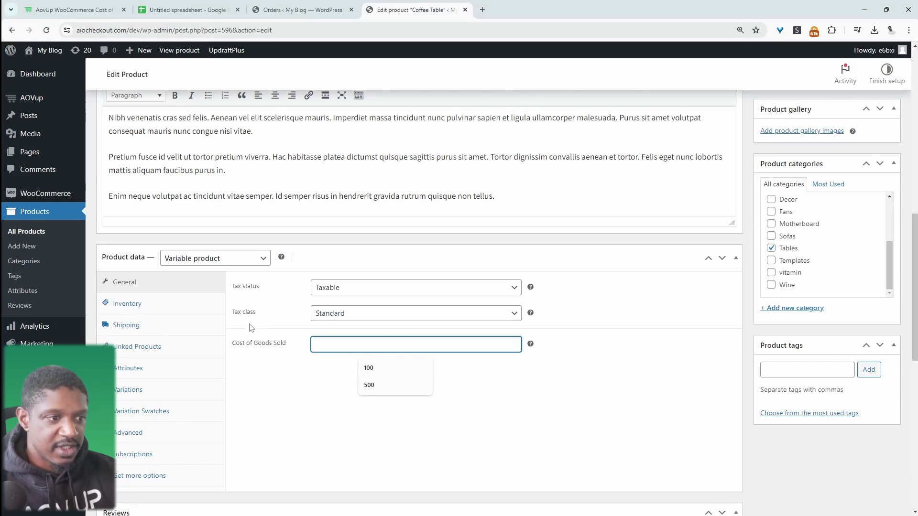
pyautogui.hotkey('alt', 'Left')
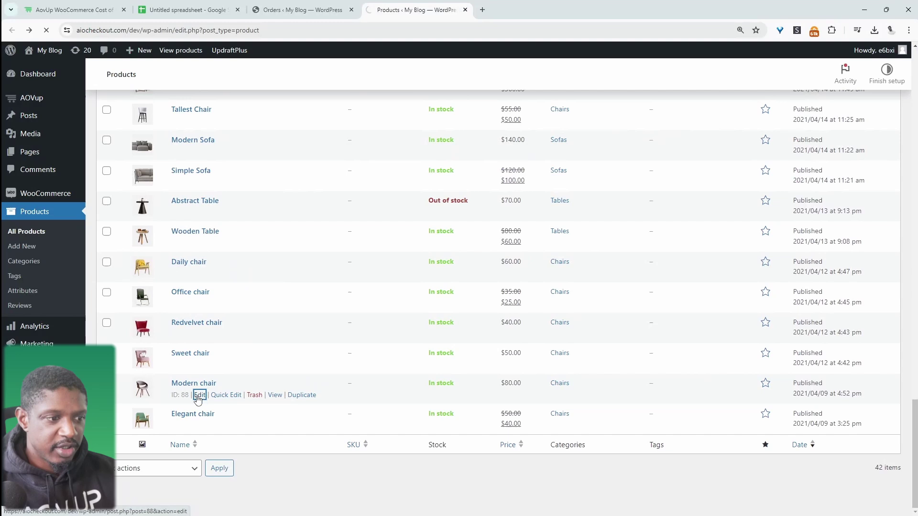
# Set the Modern chair's ($80 regular price) Cost of Goods Sold to 35 and save it.
pyautogui.click(198, 396)
pyautogui.scroll(-10, 594, 364)
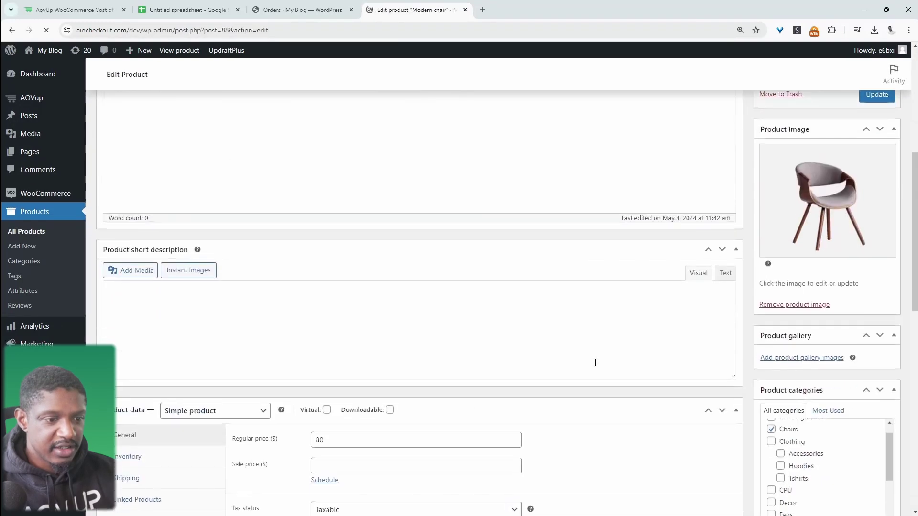
pyautogui.doubleClick(320, 135)
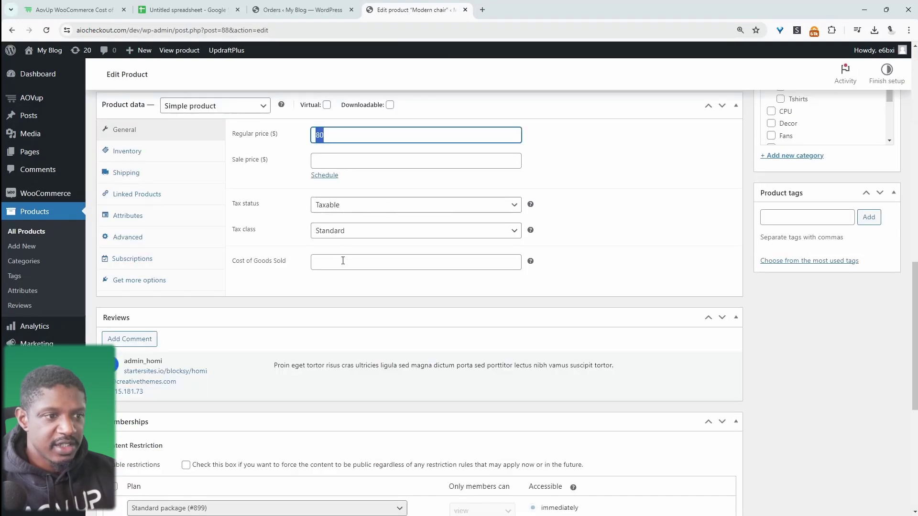
pyautogui.click(358, 259)
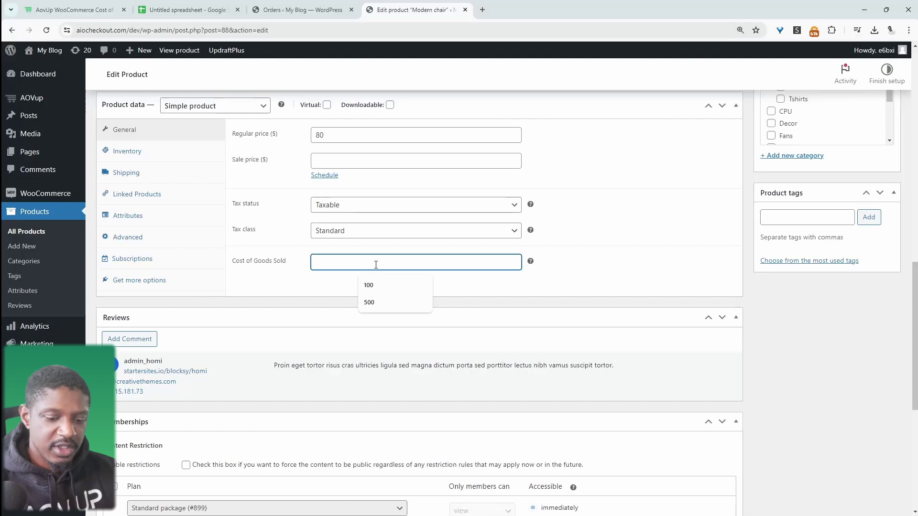
pyautogui.write('35')
pyautogui.press('Return')
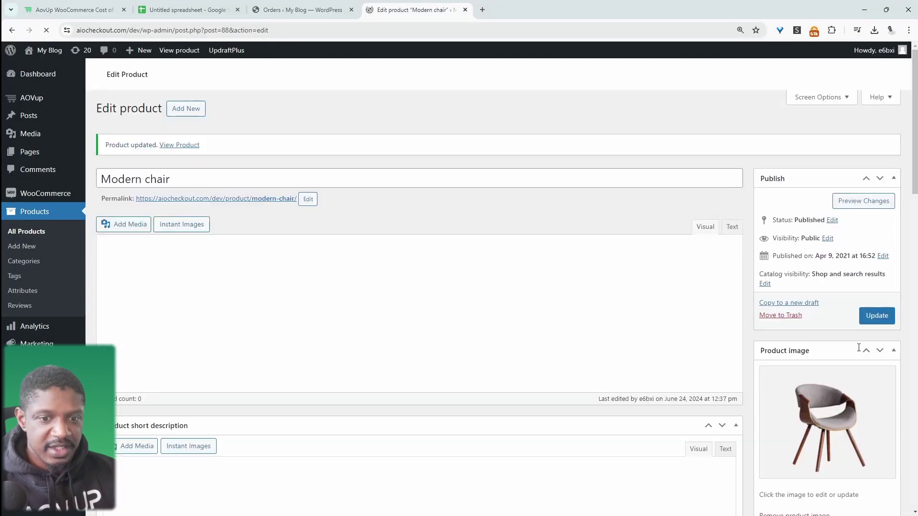
pyautogui.scroll(-8, 708, 301)
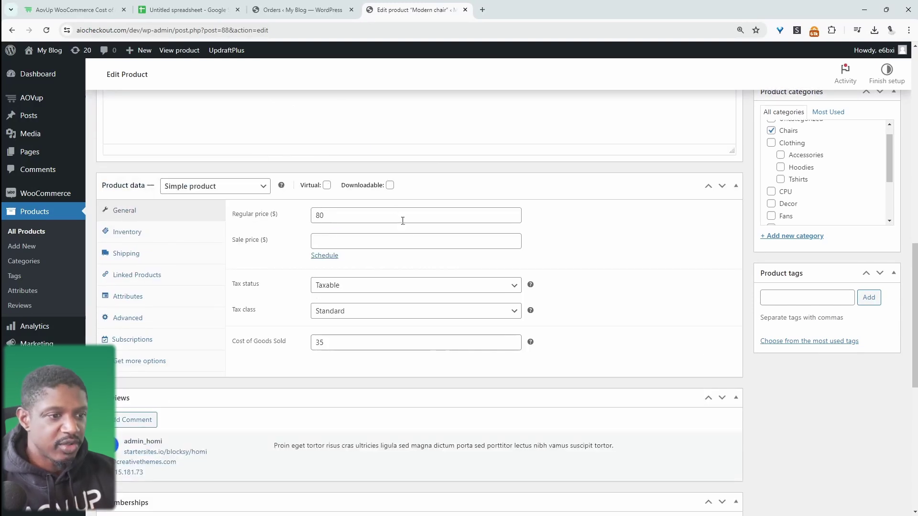
pyautogui.scroll(10, 311, 263)
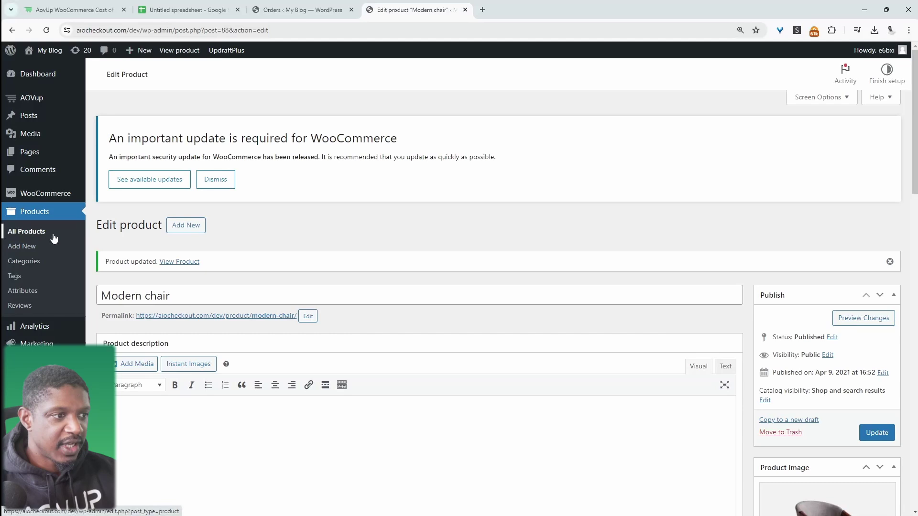
# Export all products to a CSV including all custom meta (64.1 KB file).
pyautogui.click(29, 231)
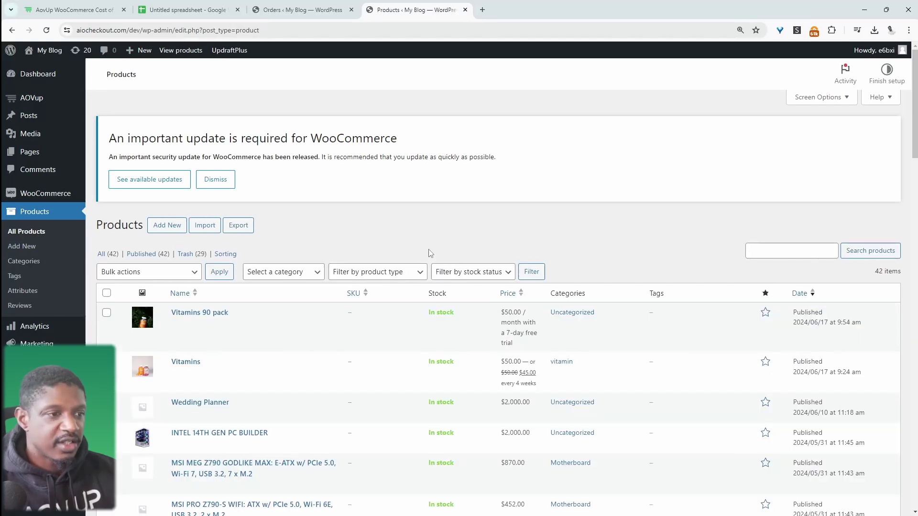
pyautogui.click(239, 232)
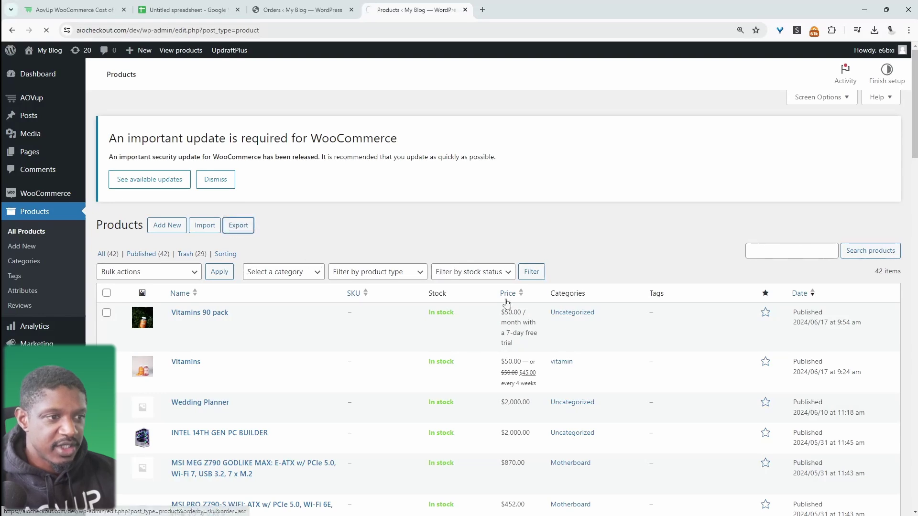
pyautogui.scroll(-1, 426, 402)
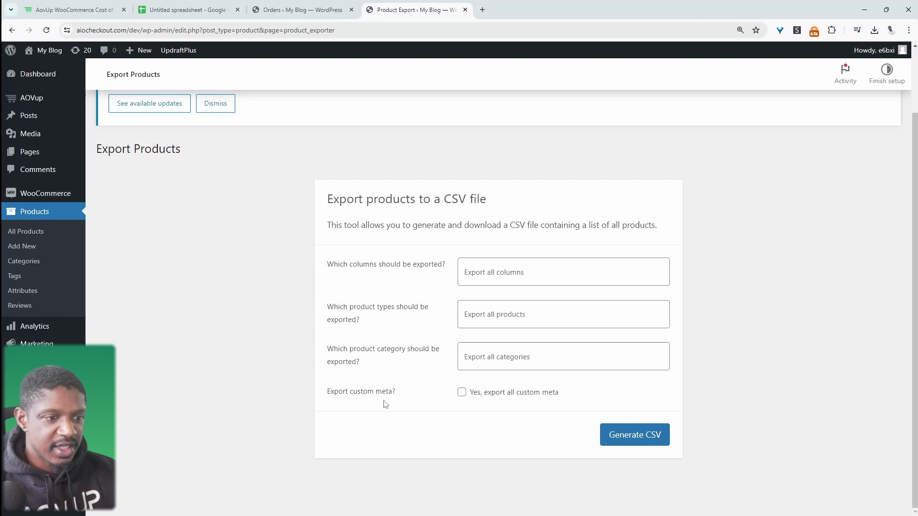
pyautogui.click(460, 394)
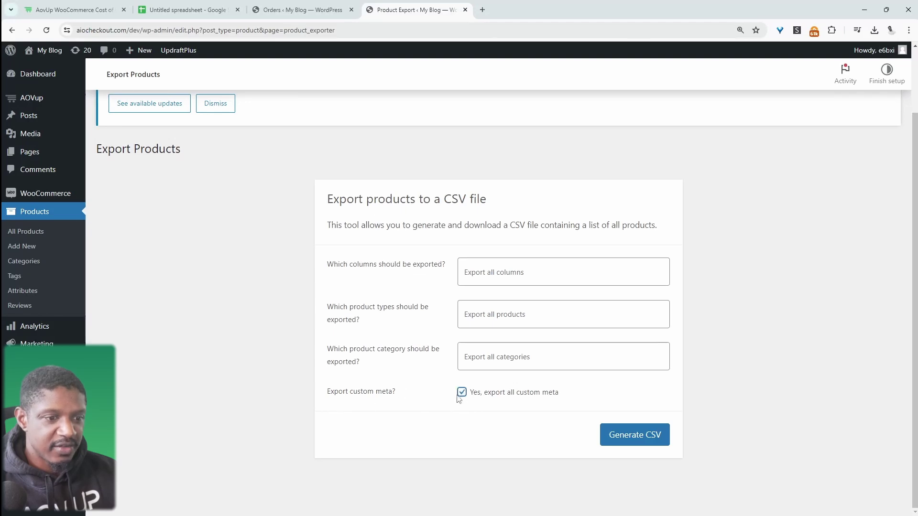
pyautogui.click(638, 438)
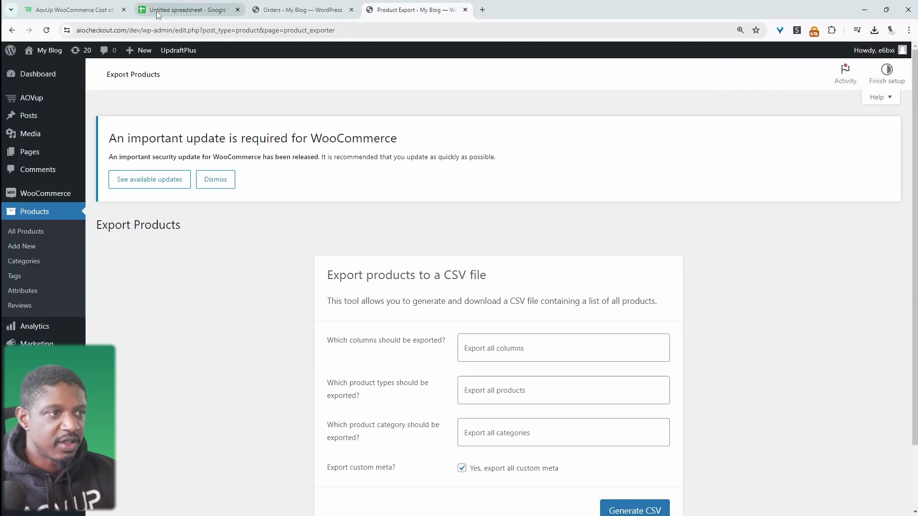
pyautogui.moveTo(171, 19)
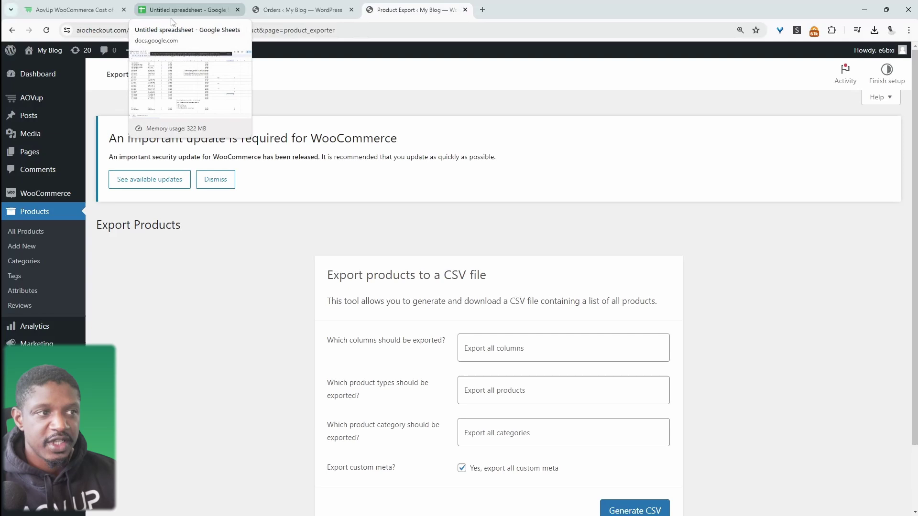
# Find the Modern chair row and enter 50 as its cost in cell M2.
pyautogui.click(185, 8)
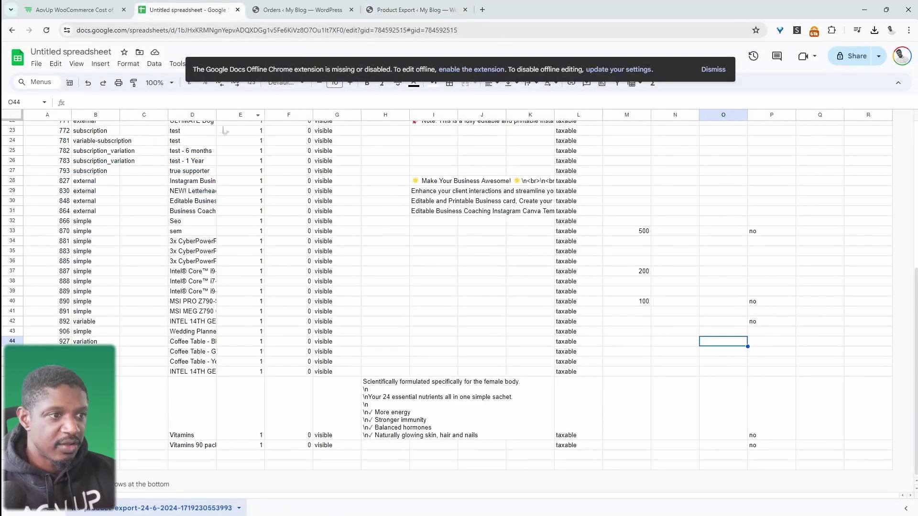
pyautogui.scroll(-1, 230, 392)
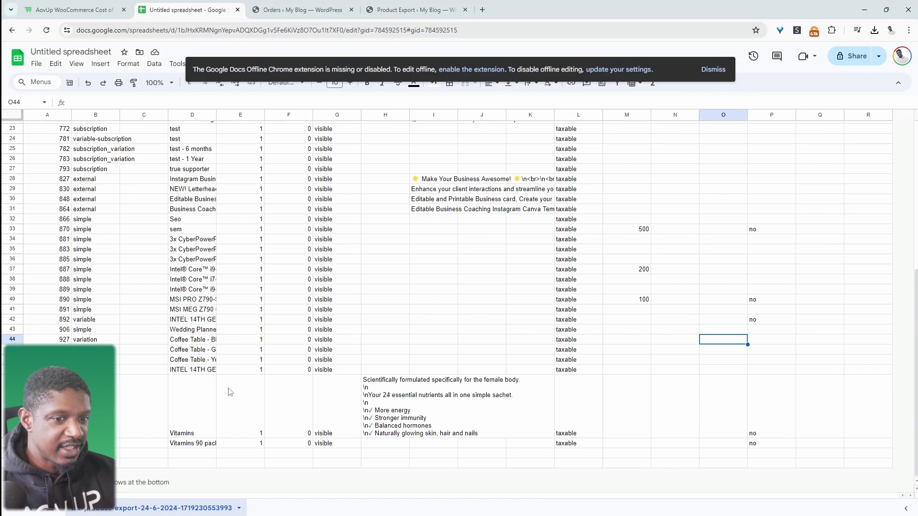
pyautogui.scroll(10, 230, 392)
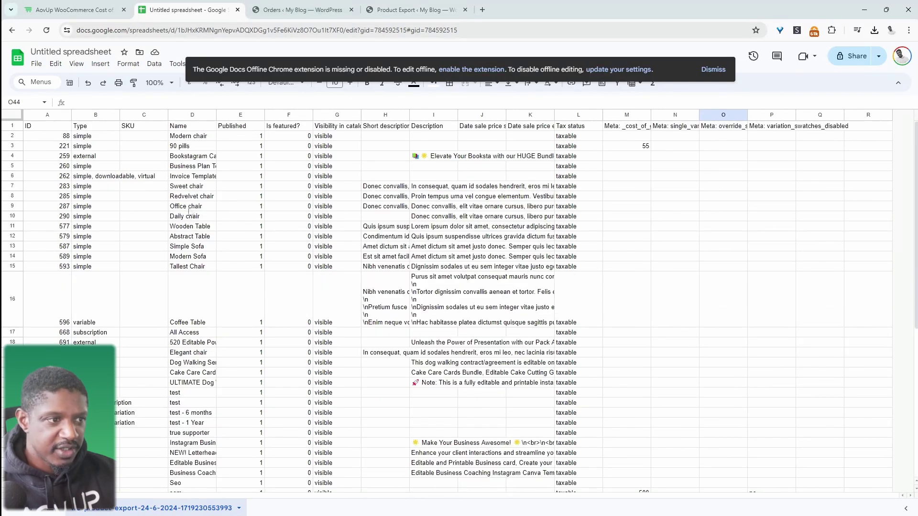
pyautogui.hotkey('ctrl', 'f')
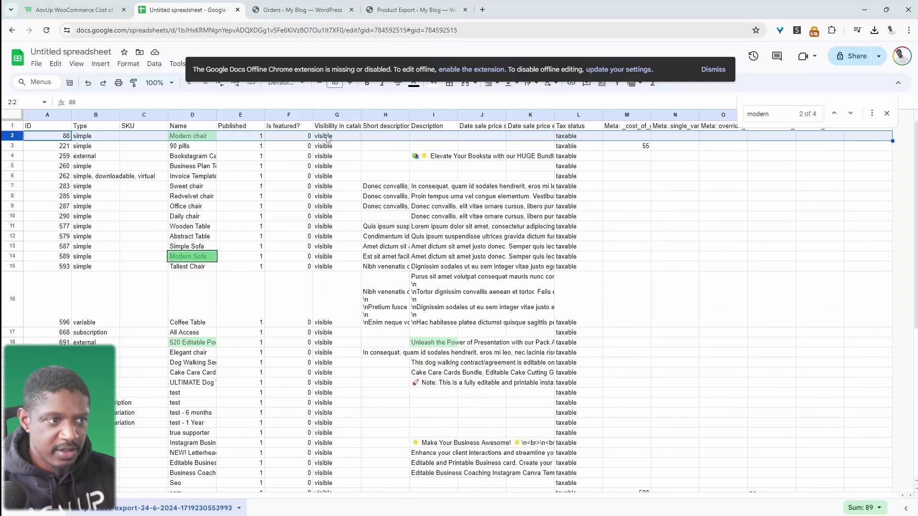
pyautogui.click(626, 137)
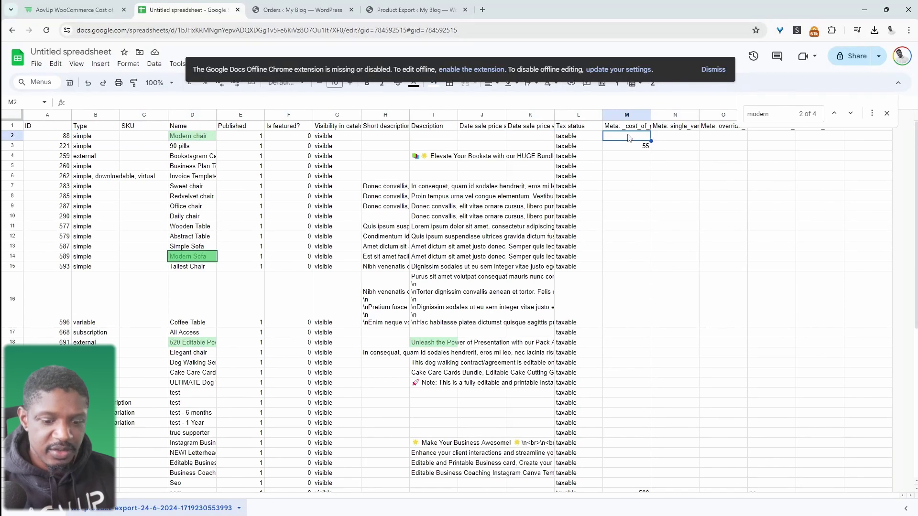
pyautogui.write('50')
pyautogui.click(659, 246)
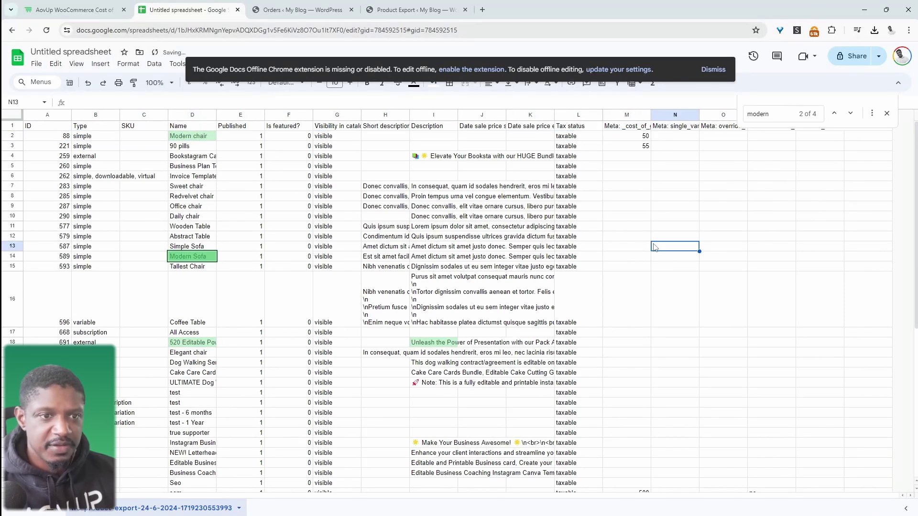
# Download the sheet as a comma-separated values (.csv) file.
pyautogui.click(36, 64)
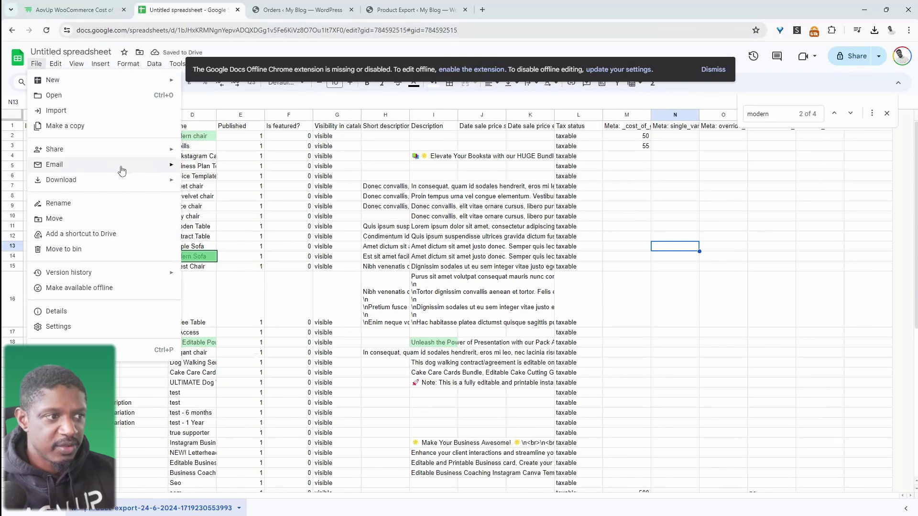
pyautogui.moveTo(143, 181)
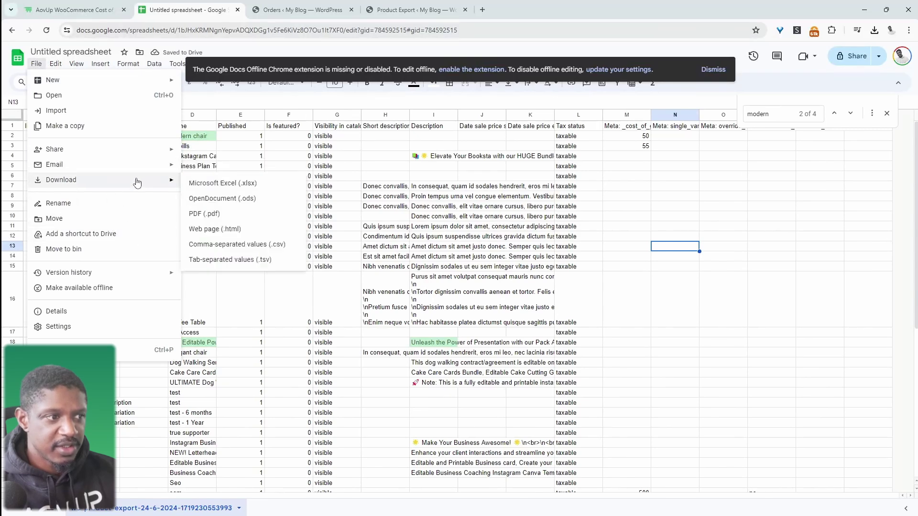
pyautogui.click(263, 244)
pyautogui.hotkey('ctrl', 'Tab')
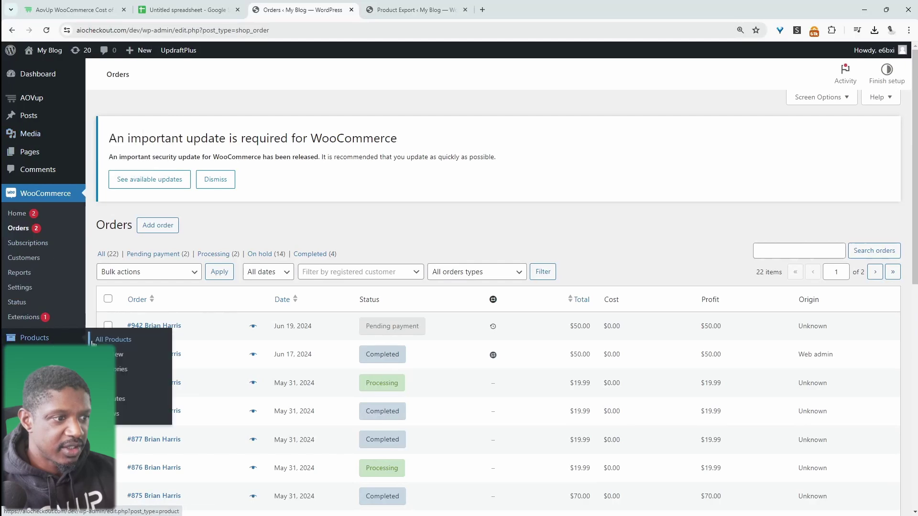
# Import the downloaded CSV, updating existing products (48 updated), and return to the products list.
pyautogui.keyDown('ctrl'); pyautogui.keyDown('shift'); pyautogui.click(34, 337); pyautogui.keyUp('shift'); pyautogui.keyUp('ctrl')
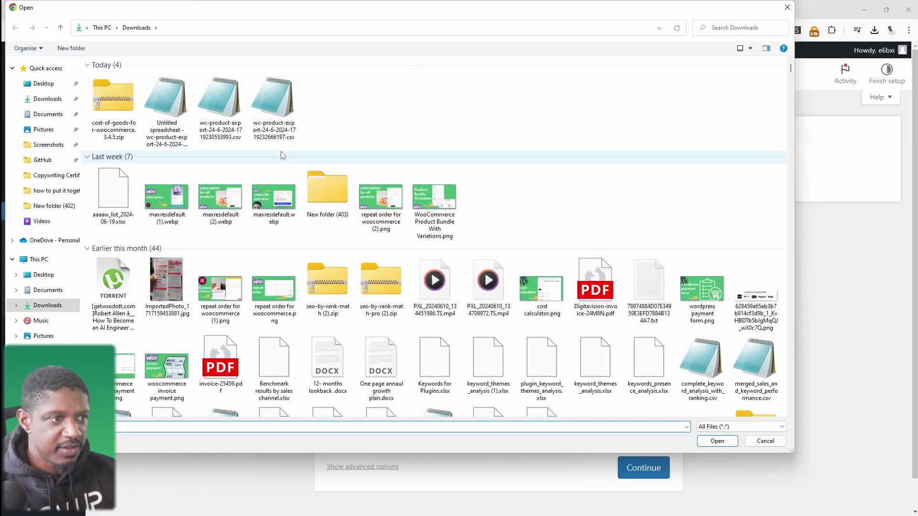
pyautogui.doubleClick(184, 143)
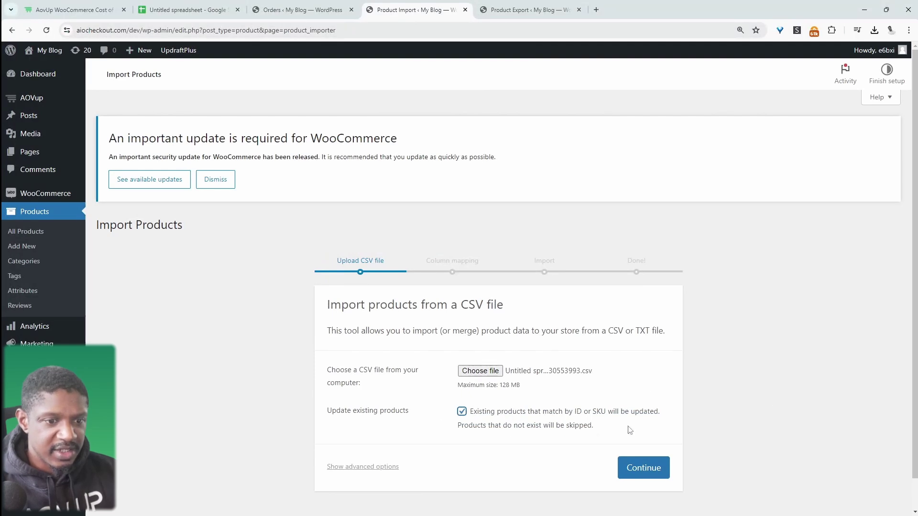
pyautogui.click(643, 468)
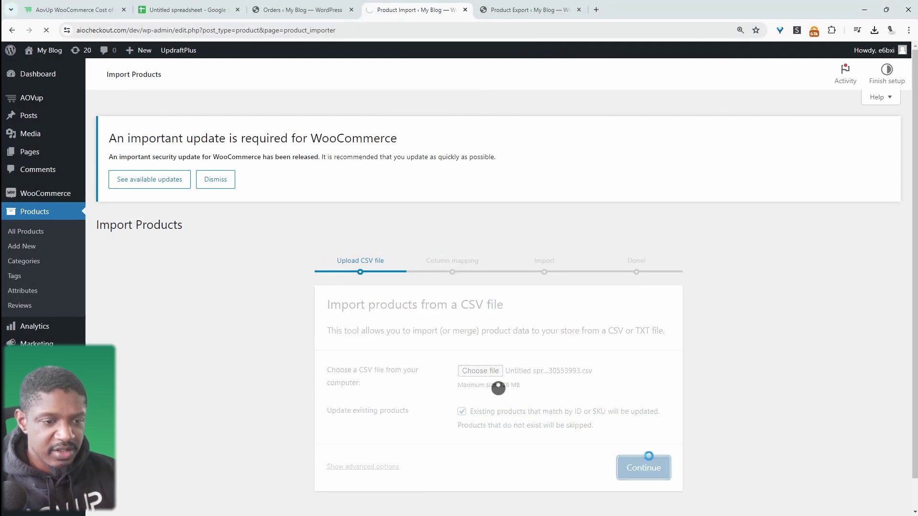
pyautogui.scroll(-15, 628, 438)
pyautogui.click(628, 438)
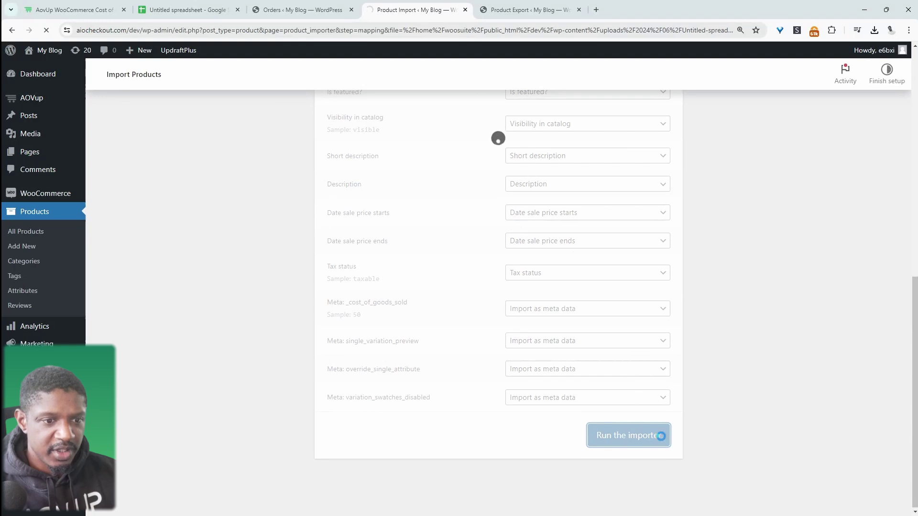
pyautogui.click(627, 470)
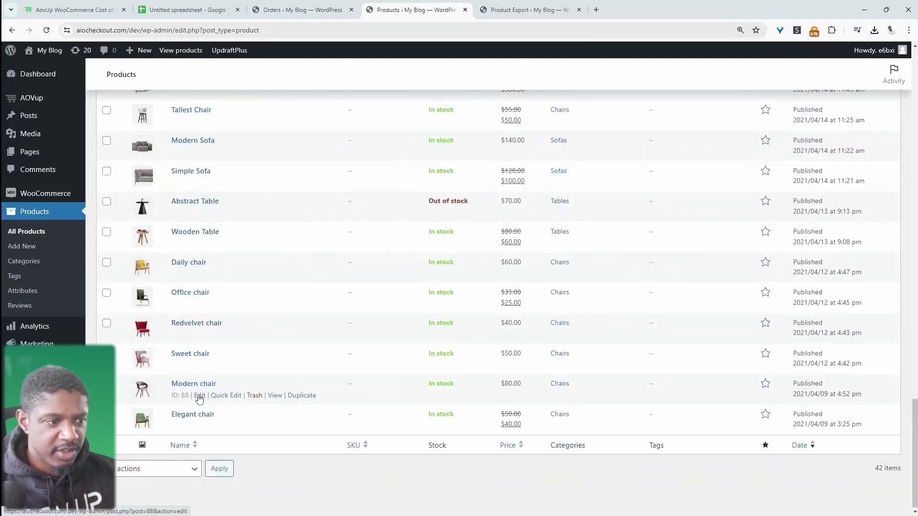
# Confirm the Modern chair's imported Cost of Goods Sold is 50.
pyautogui.click(200, 394)
pyautogui.doubleClick(320, 405)
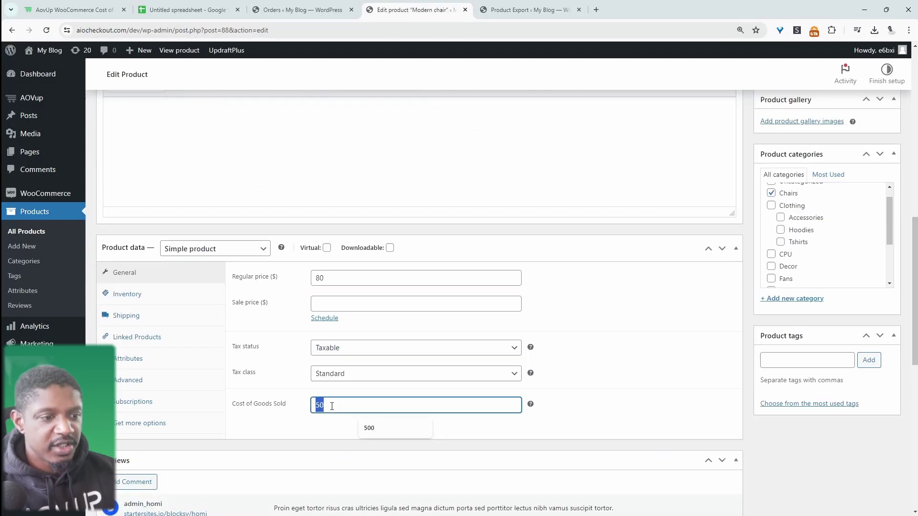
pyautogui.moveTo(336, 404); pyautogui.dragTo(282, 406)
pyautogui.click(375, 407)
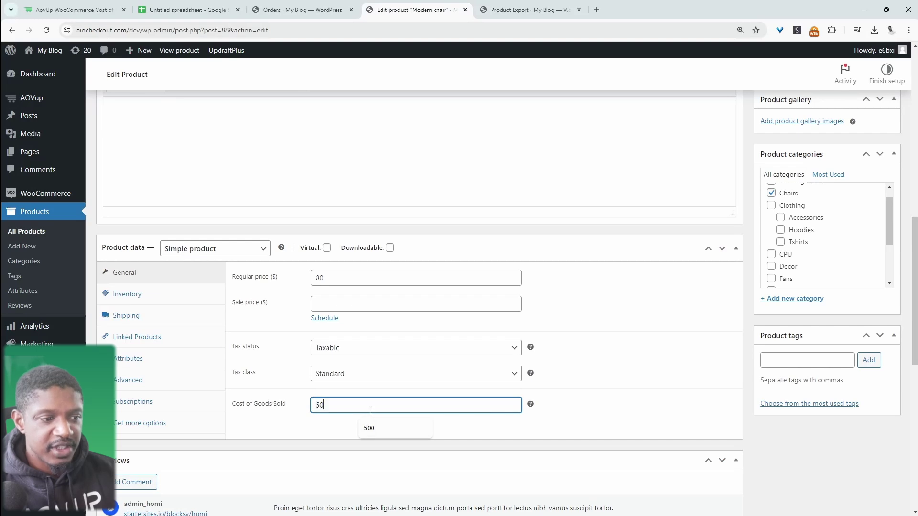
# Go to WooCommerce Orders to view each order's cost and profit.
pyautogui.scroll(3, 116, 278)
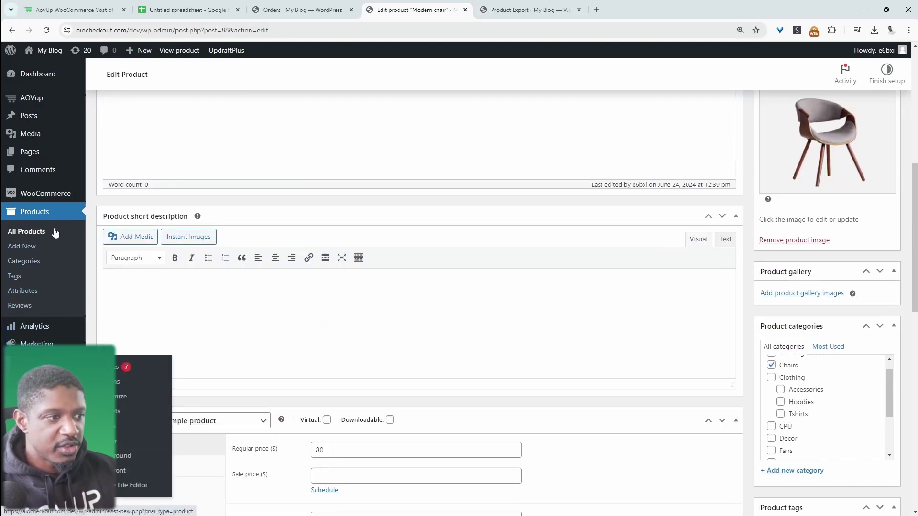
pyautogui.moveTo(64, 199)
pyautogui.click(105, 209)
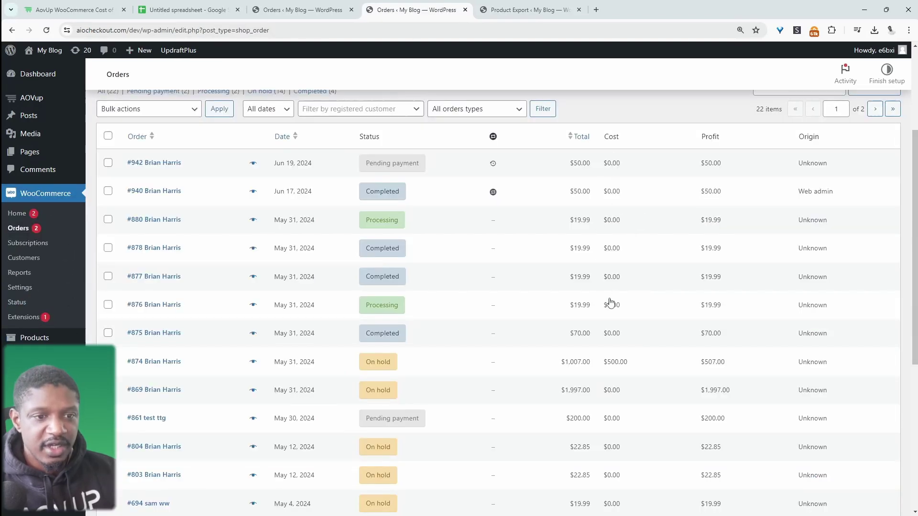